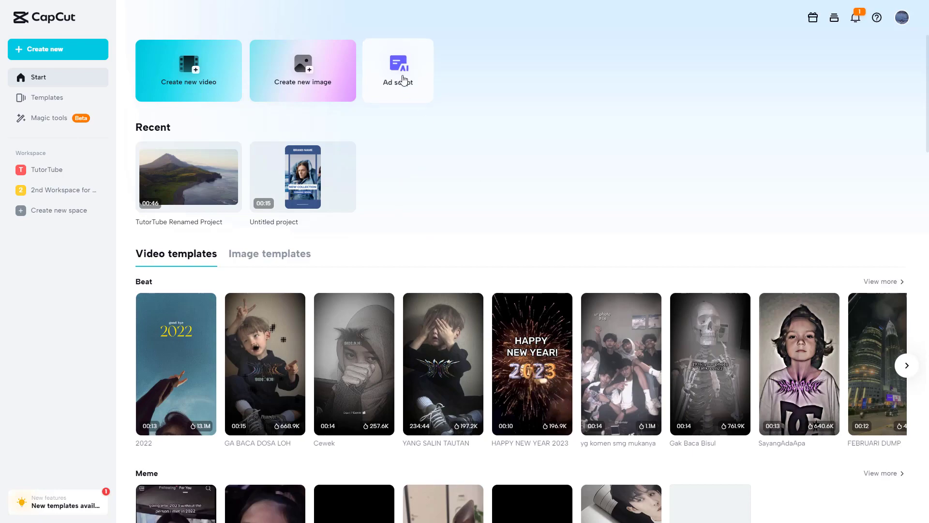
Start an ad script and enter "Travel and Tourism Hub" as the product and brand
left_click(419, 84)
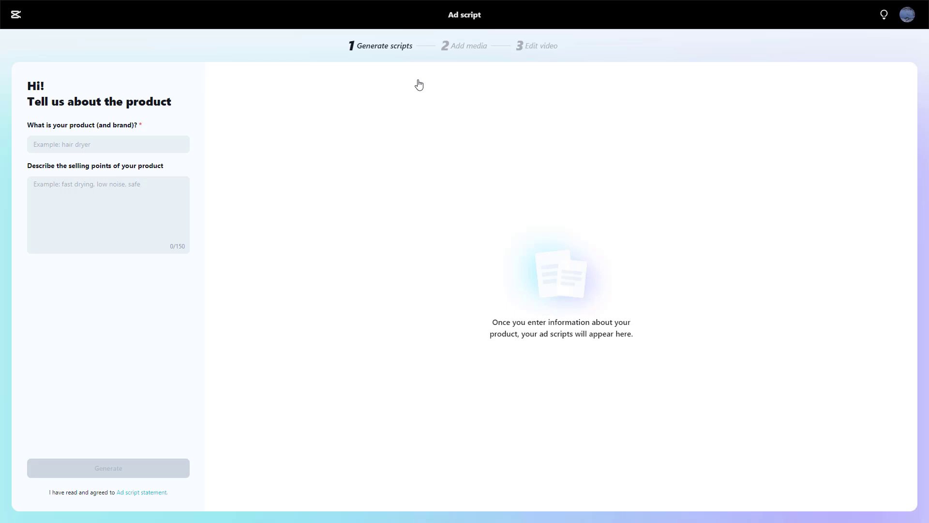
left_click(83, 144)
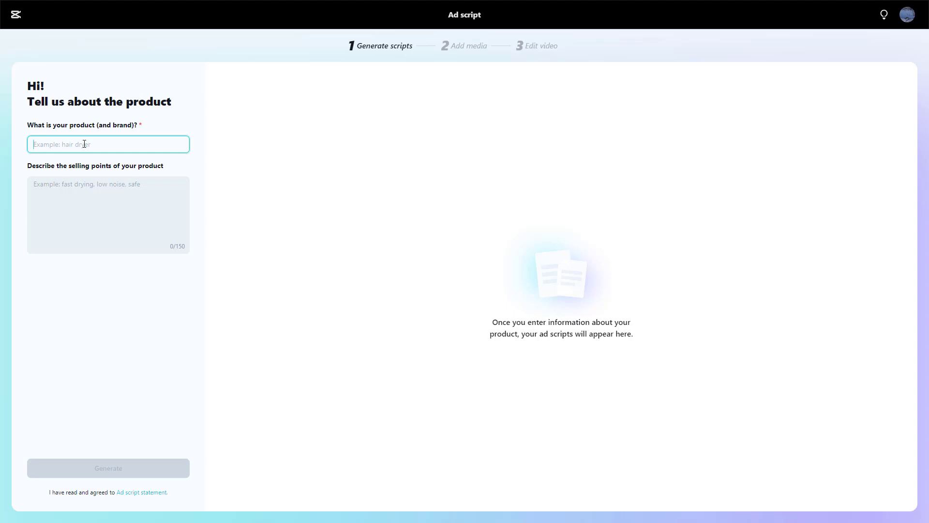
type("Education")
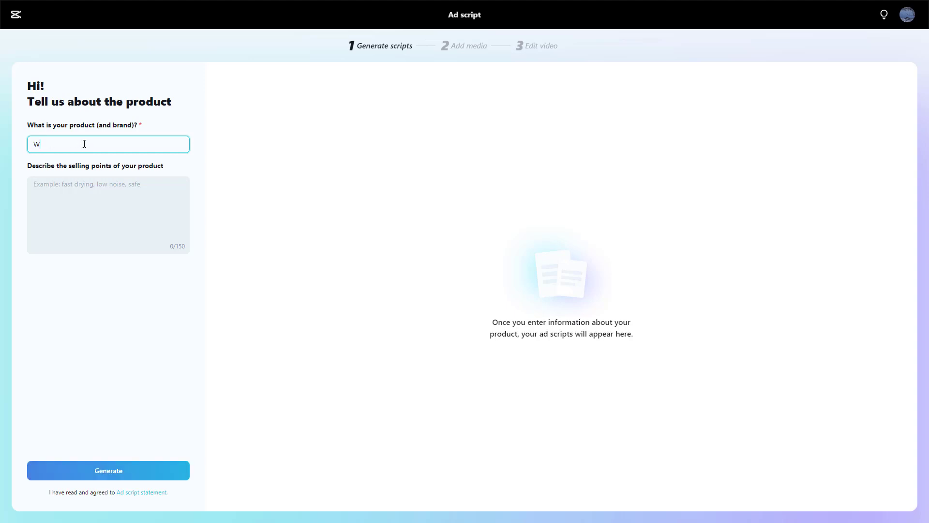
type("al World")
left_click_drag(92, 144, 2, 142)
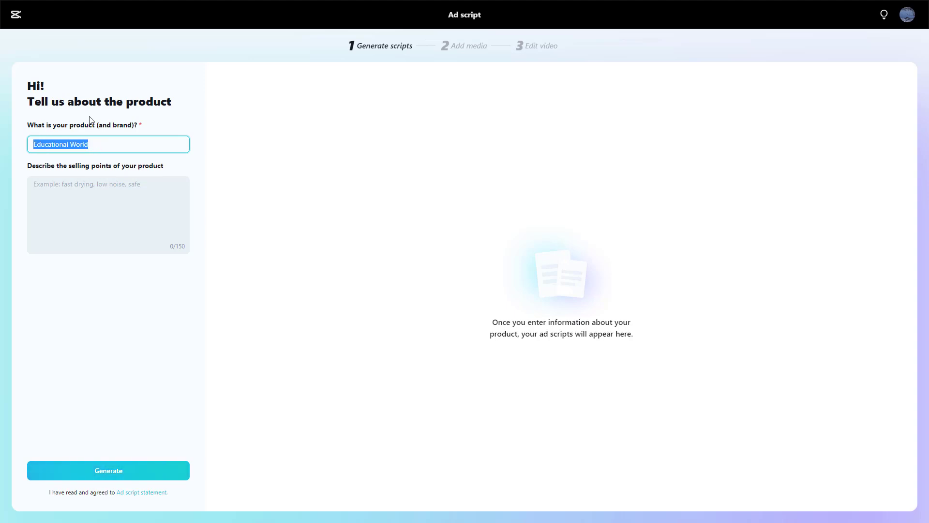
type("Travel")
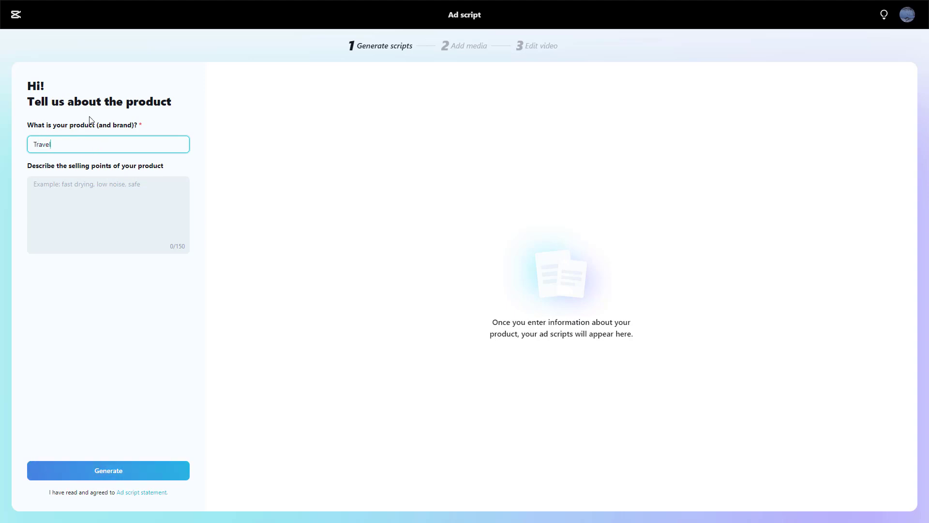
type(" and Tourism Hub")
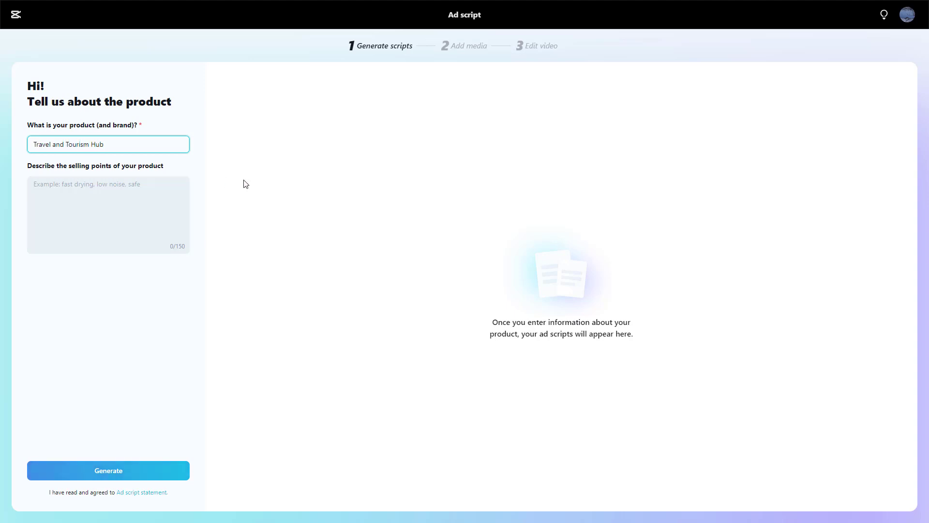
Describe the selling points as "Join our travel packages for exciting experience in low cost." and generate the ad scripts
left_click(172, 197)
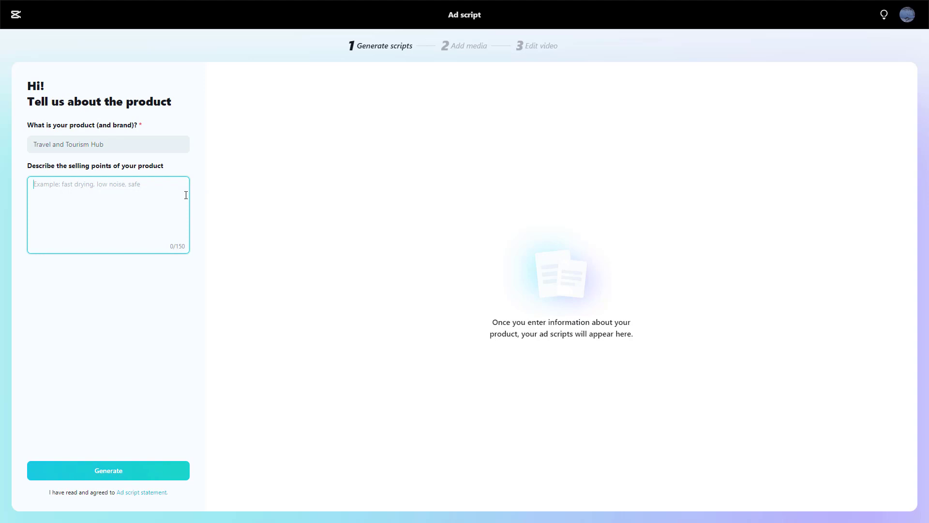
type("Join")
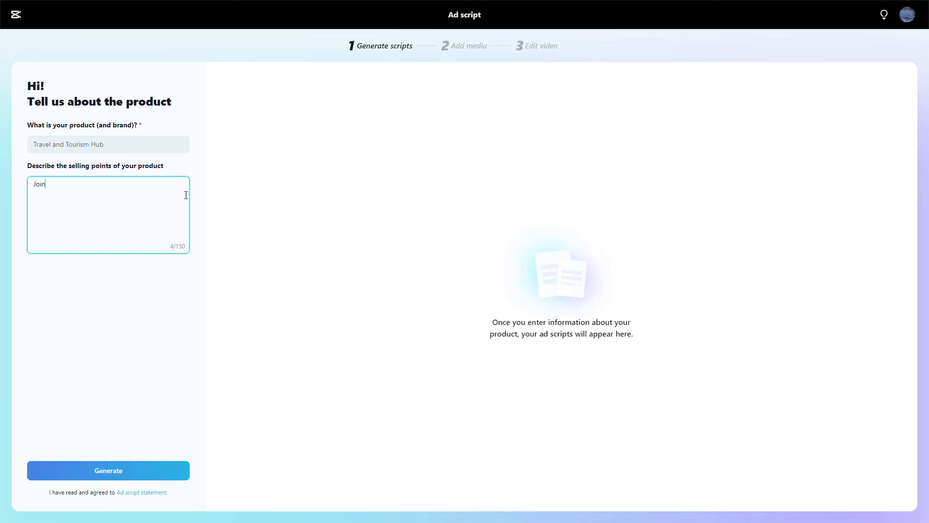
type(" our travel packages for exi")
type("iting experience in low cost.")
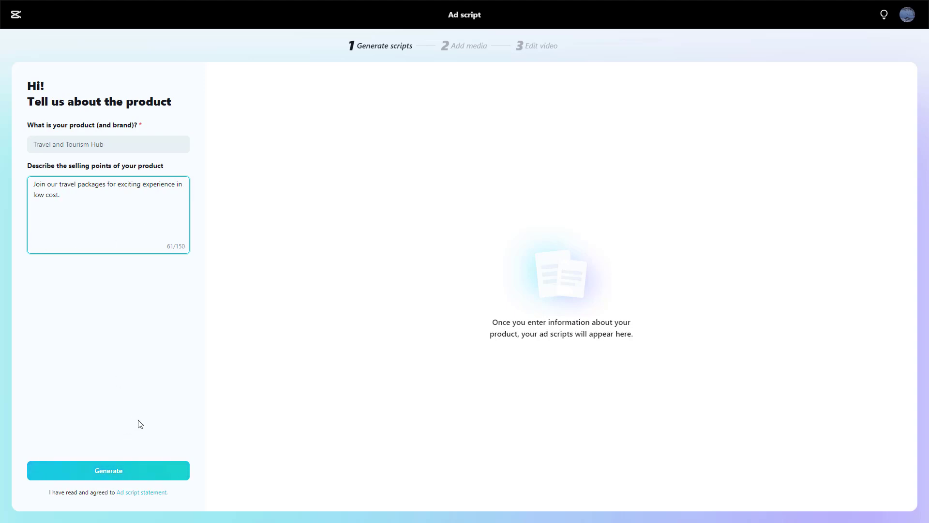
left_click(126, 470)
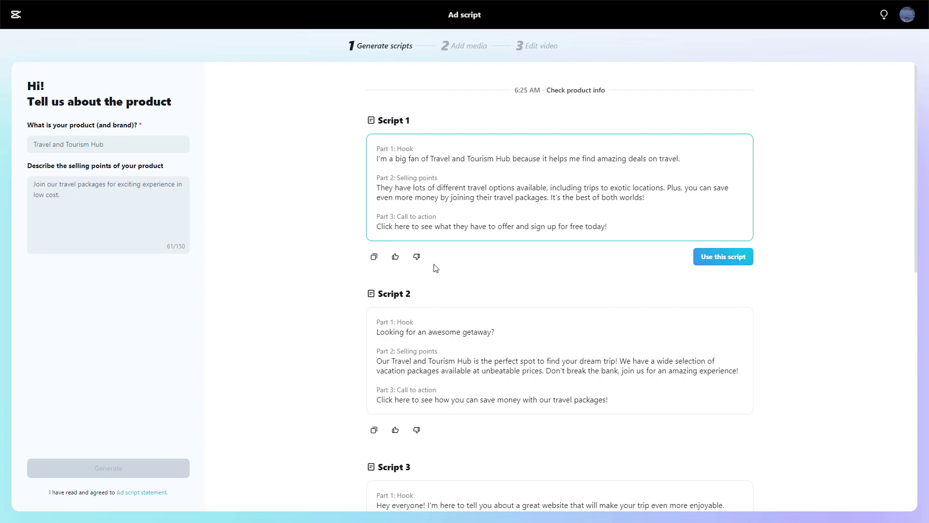
Select Script 4 among the generated ad scripts for editing
scroll(437, 268, "down", 10)
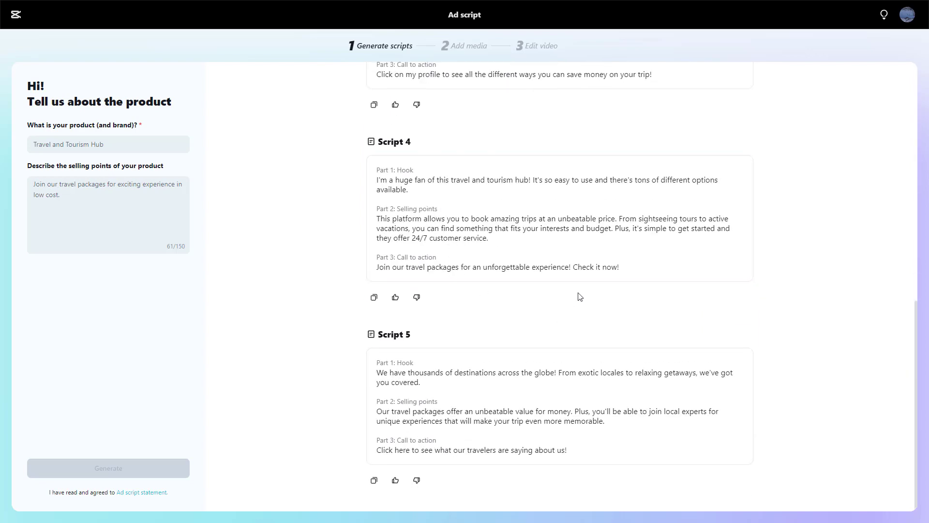
left_click(572, 254)
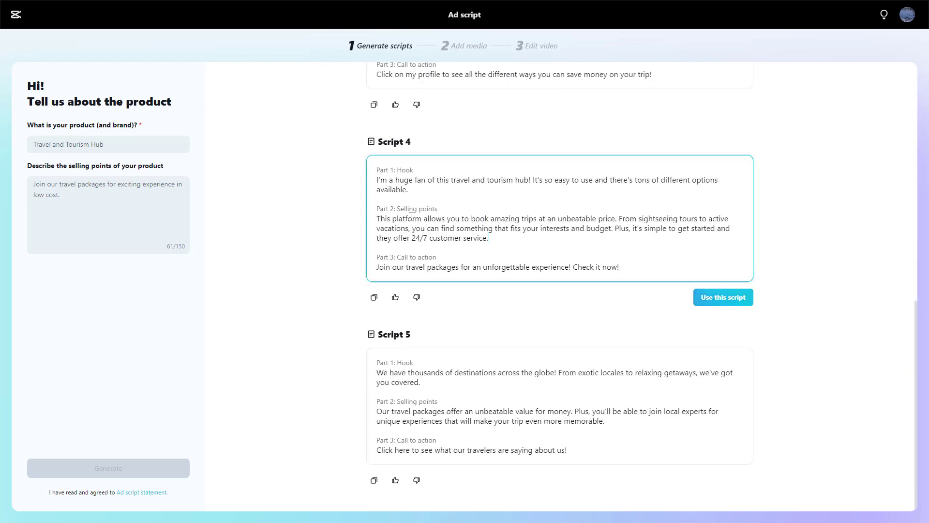
left_click_drag(416, 218, 403, 219)
key("BackSpace")
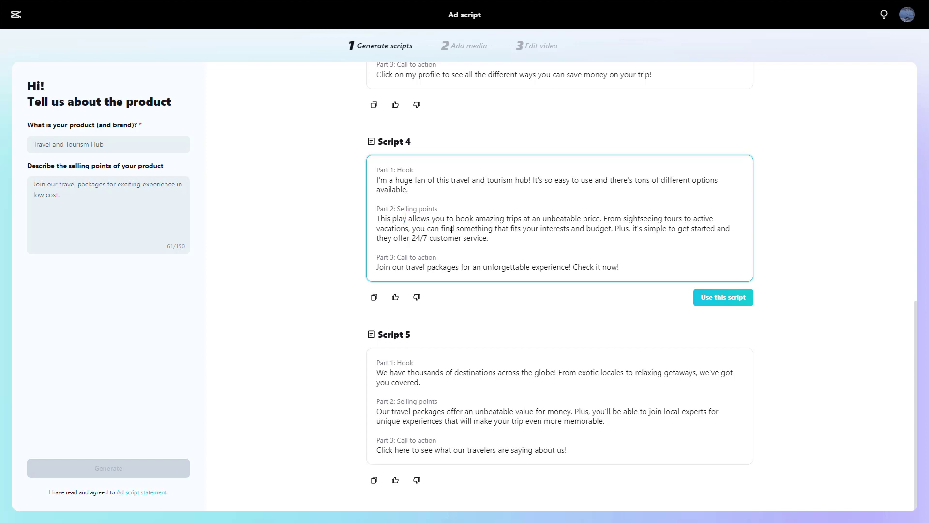
key("ctrl+z")
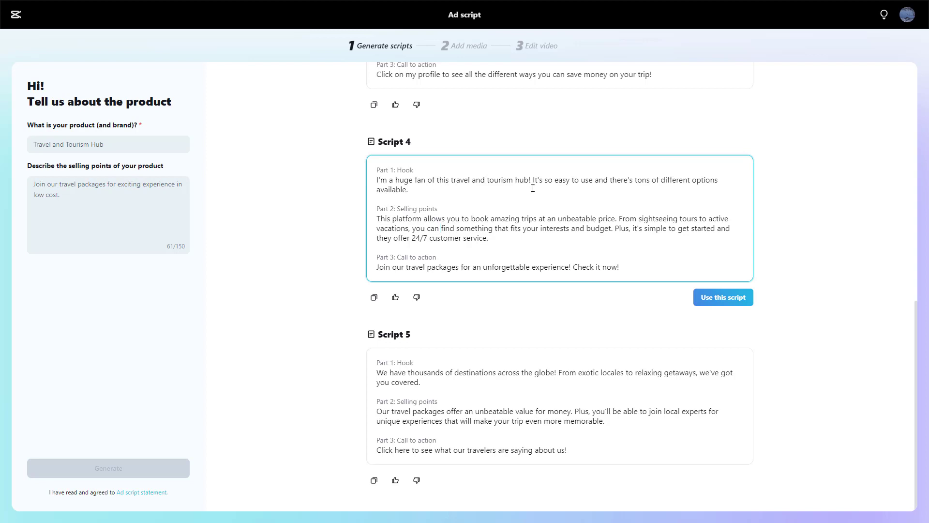
Replace "I'm a huge fan of this" with "Welcome to" in Script 4's hook and use this script
left_click_drag(378, 181, 452, 182)
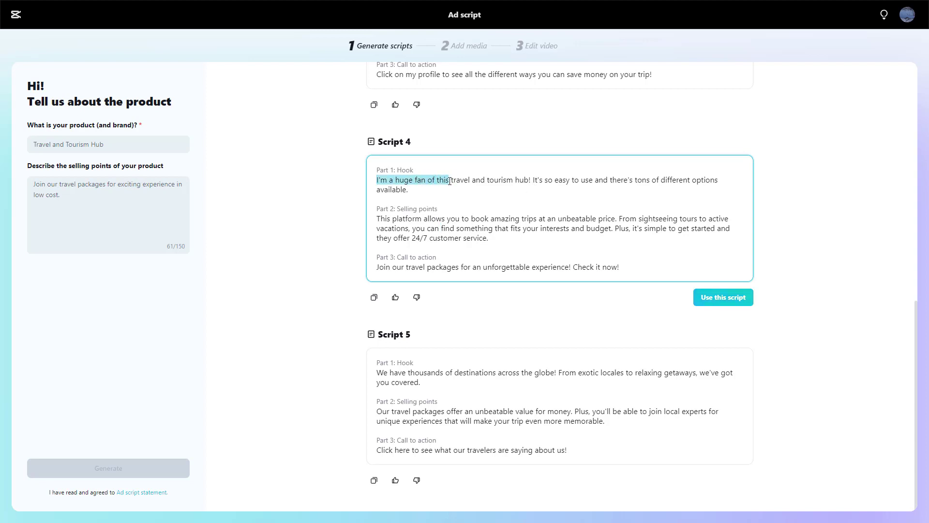
type("Welcome")
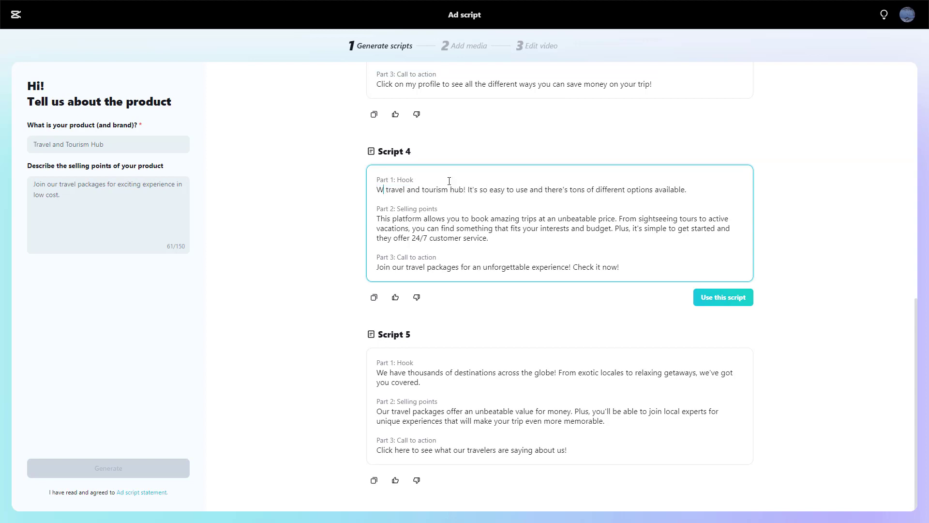
type(" t")
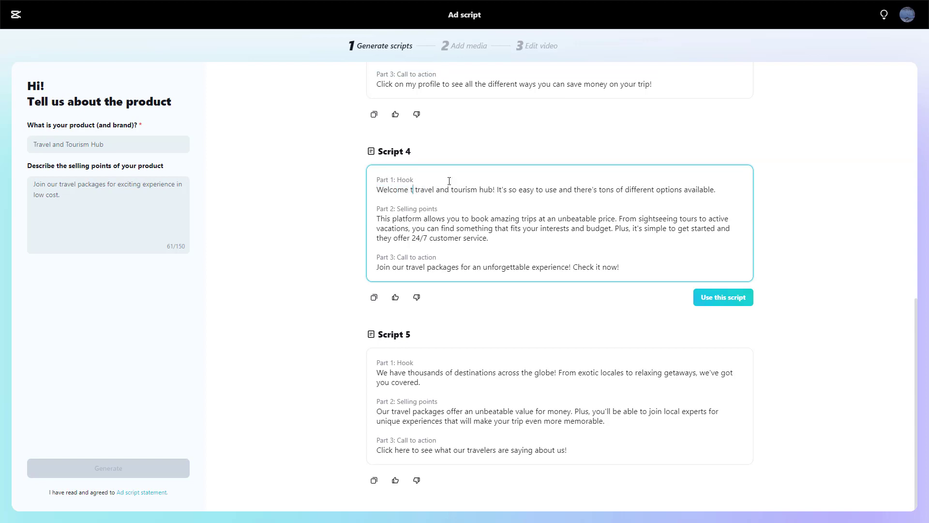
type("o")
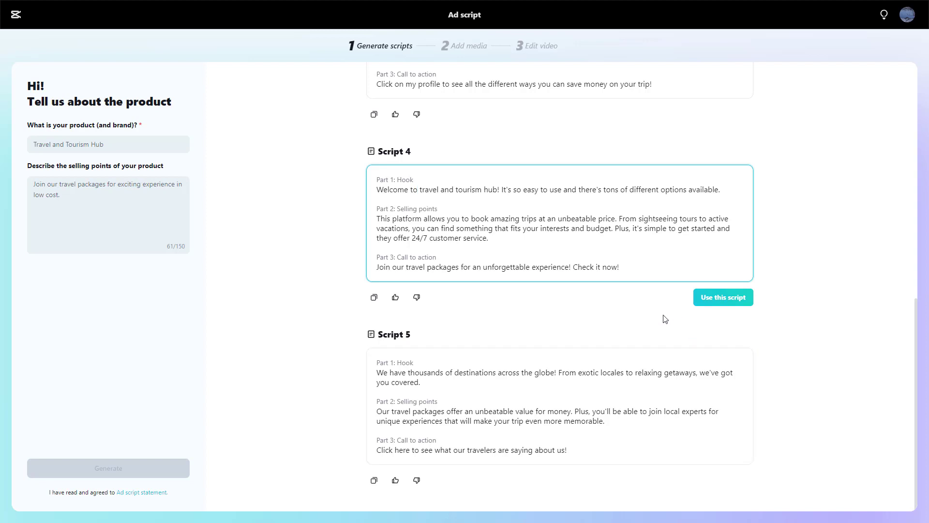
left_click(719, 298)
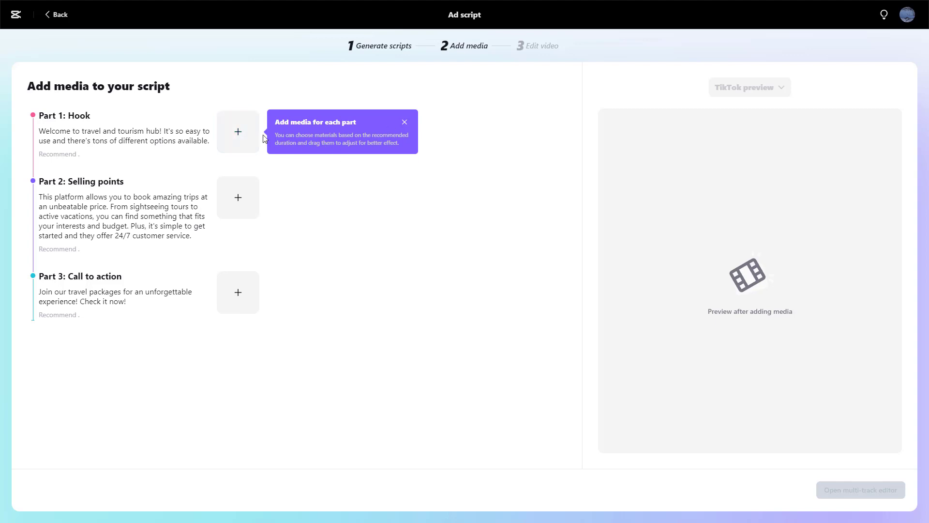
Add the cloud clips production ID_4205697.mp4 and file.mp4 to Part 1: Hook
left_click(404, 123)
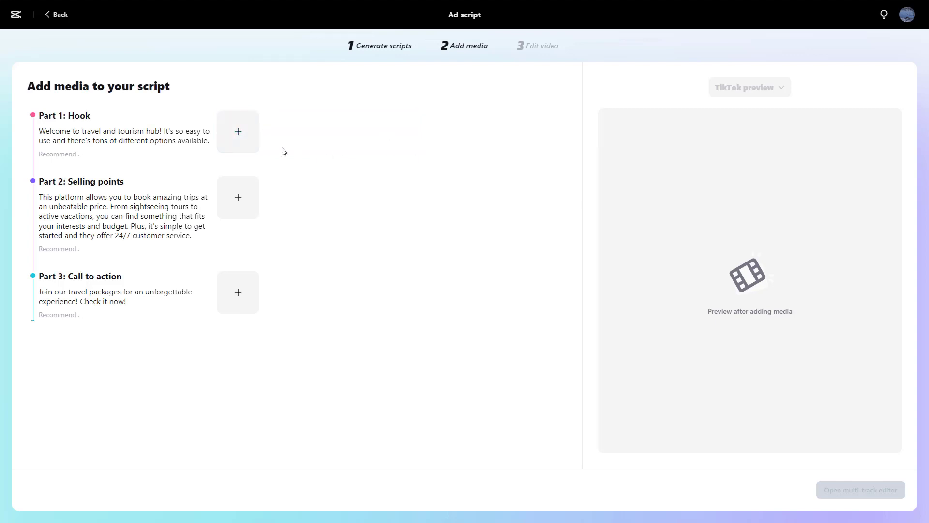
left_click(232, 132)
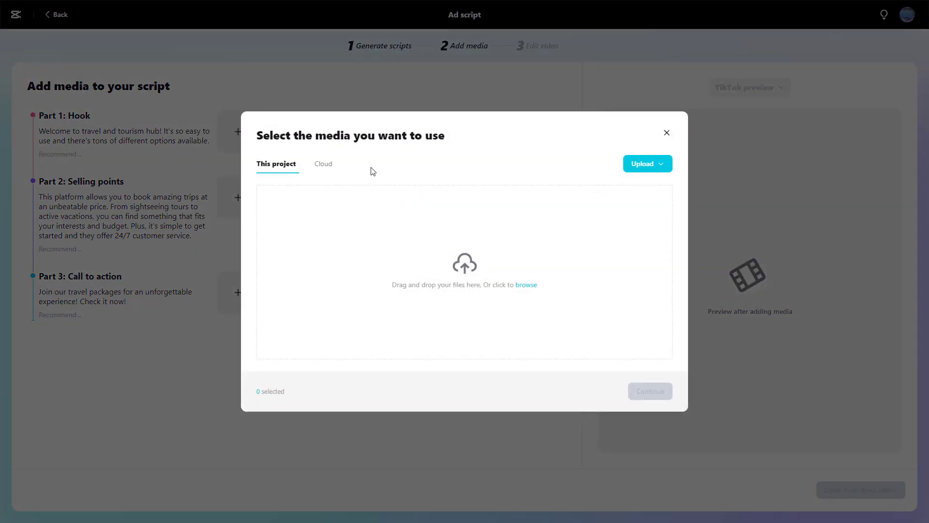
left_click(321, 167)
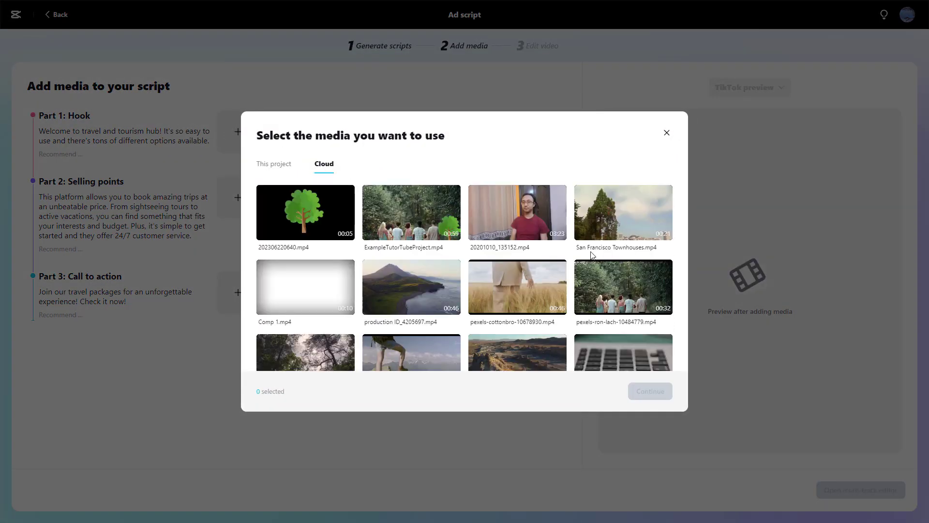
left_click(280, 167)
left_click(322, 164)
scroll(569, 225, "down", 2)
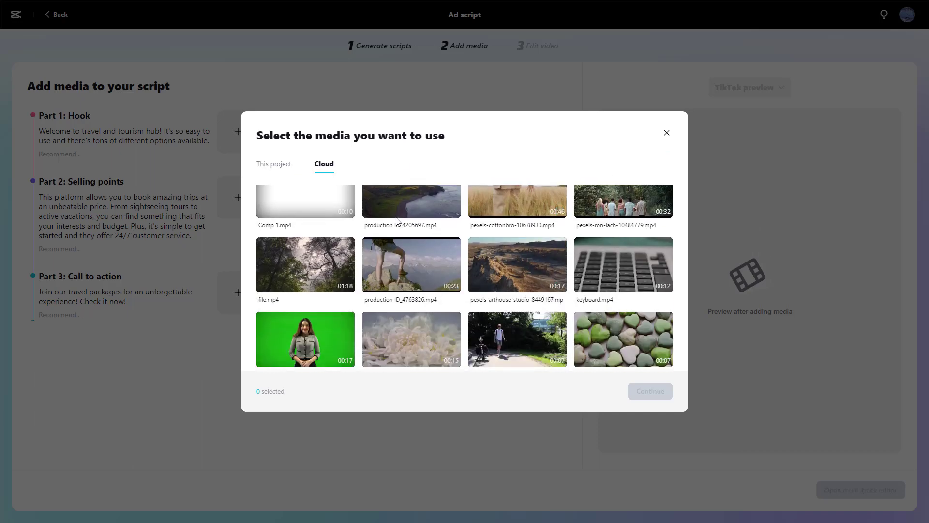
mouse_move(399, 203)
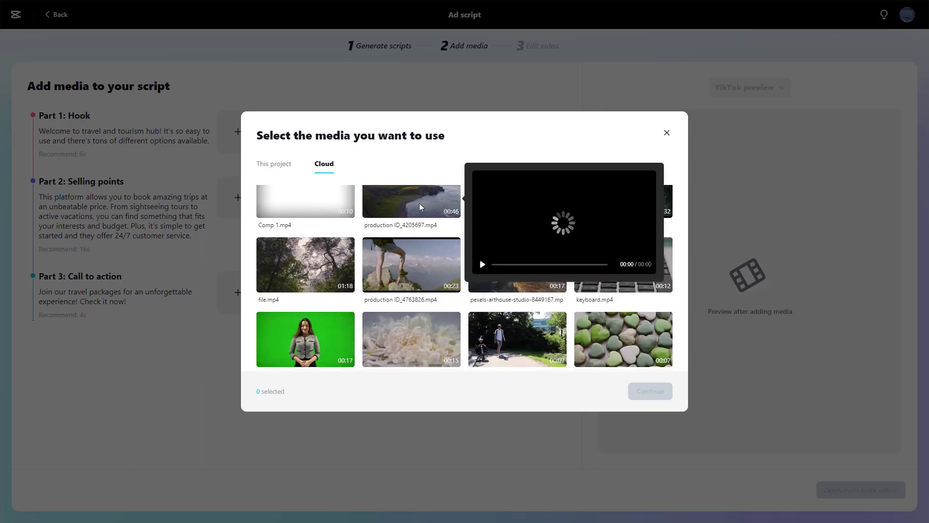
left_click(453, 211)
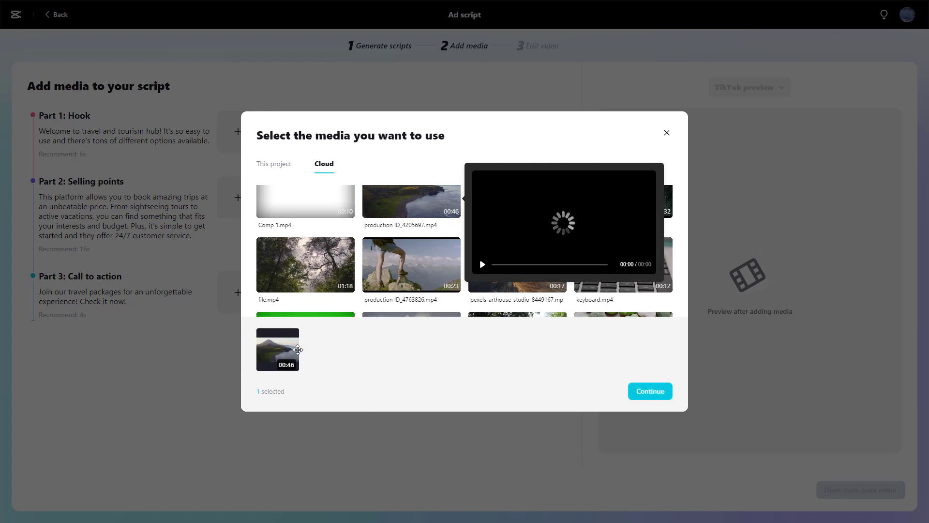
left_click(348, 286)
left_click(644, 395)
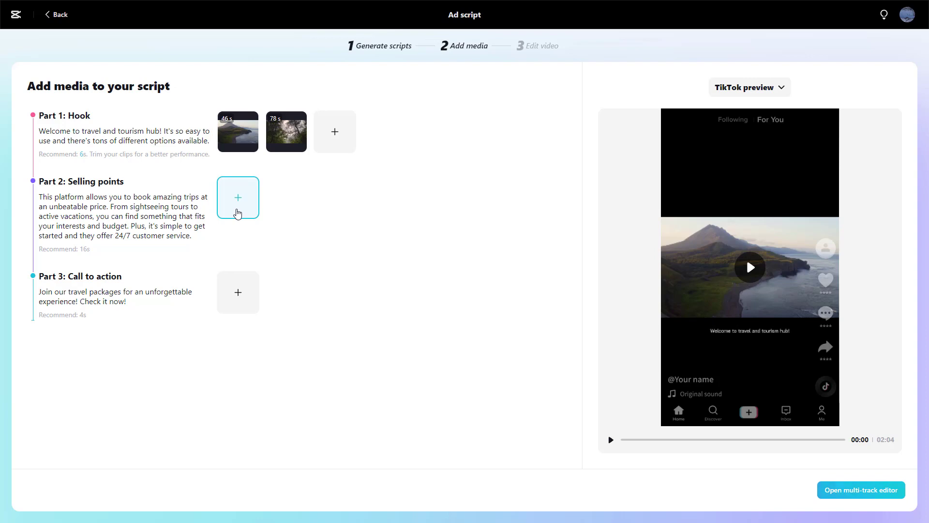
Add the cloud clips production ID_4763826.mp4 and pexels-arthouse-studio-8449167.mp4 to Part 2: Selling points
left_click(235, 209)
scroll(446, 280, "down", 2)
scroll(440, 275, "up", 2)
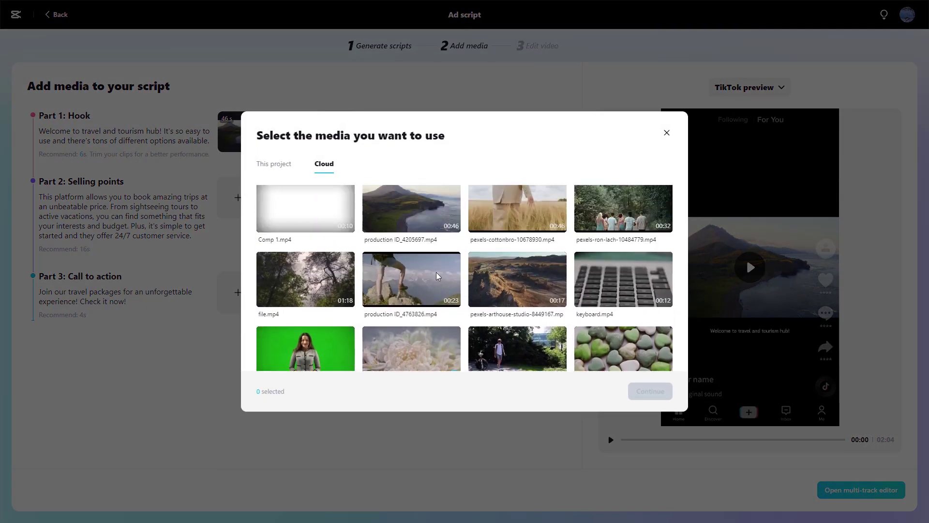
left_click(453, 301)
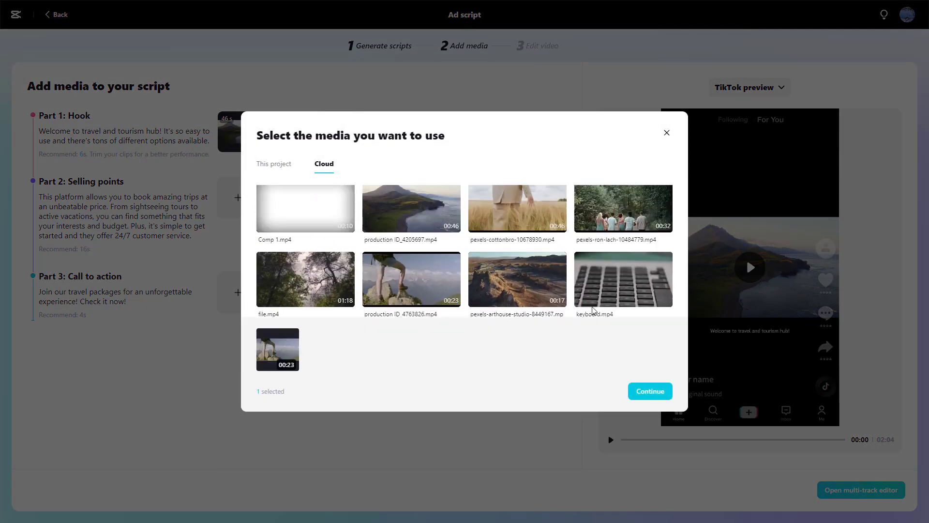
left_click(559, 301)
left_click(651, 391)
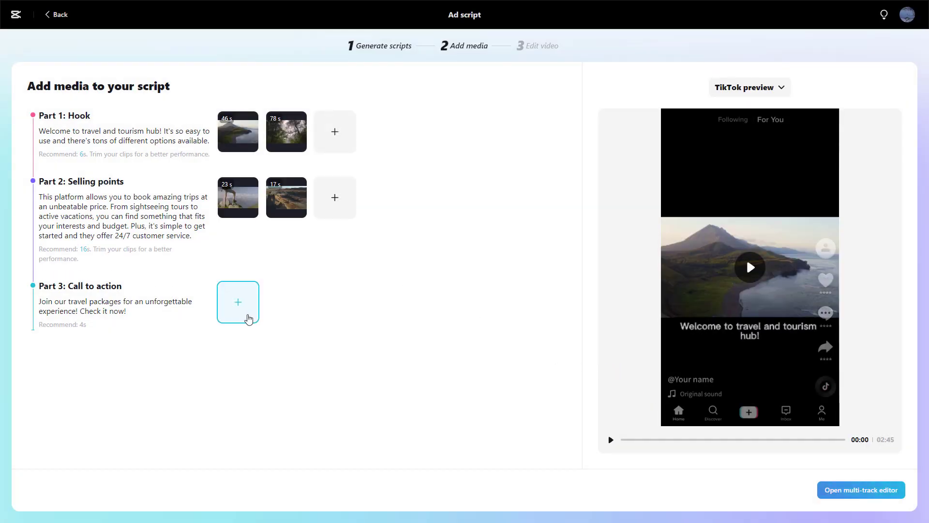
Add the cloud clips water.mp4 and San Francisco Townhouses.mp4 to Part 3: Call to action
left_click(238, 302)
scroll(348, 358, "down", 3)
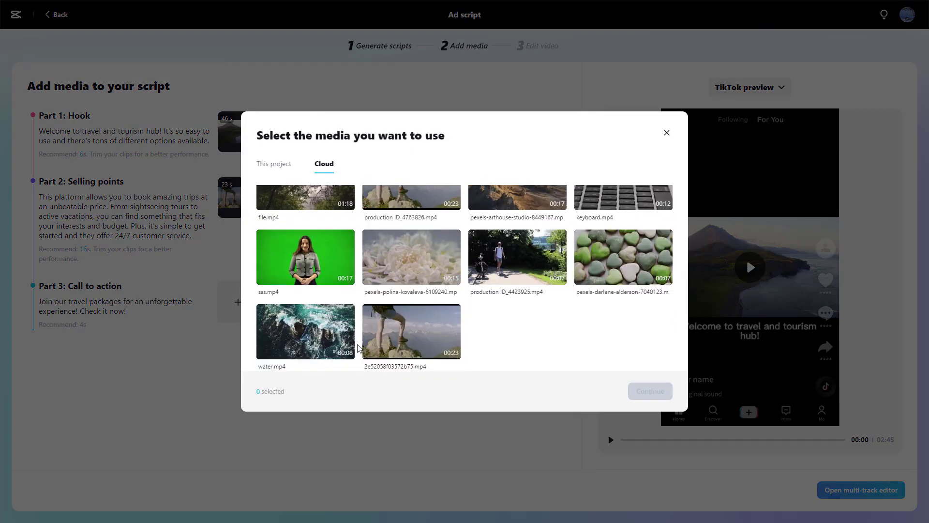
left_click(348, 352)
scroll(547, 245, "up", 5)
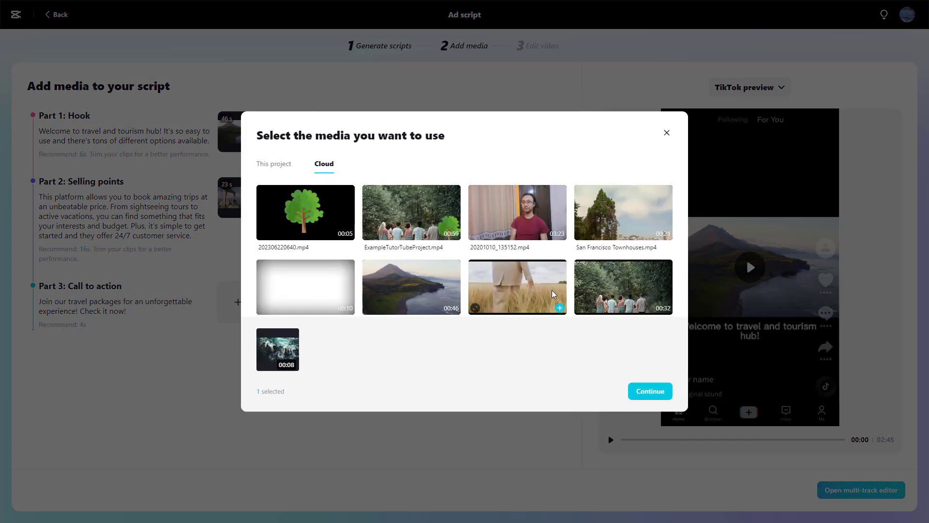
scroll(545, 244, "down", 3)
scroll(545, 245, "up", 3)
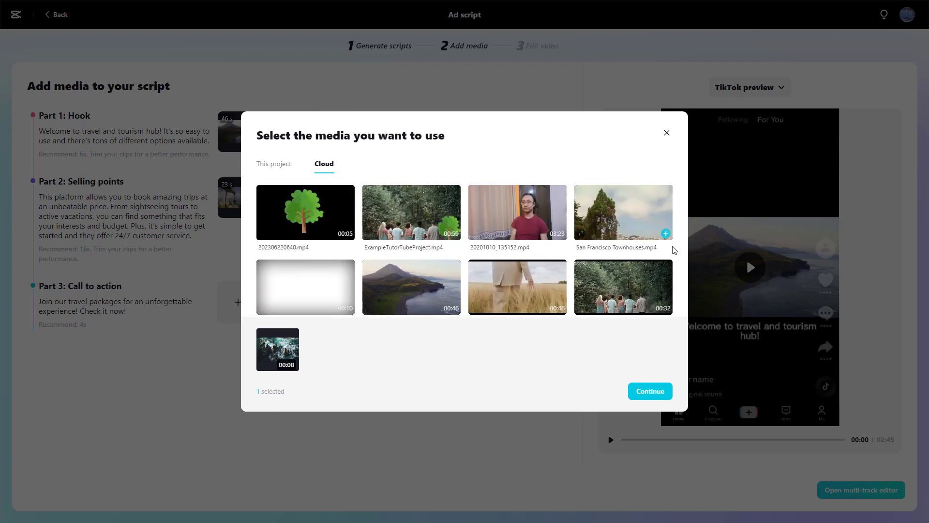
left_click(666, 234)
left_click(640, 391)
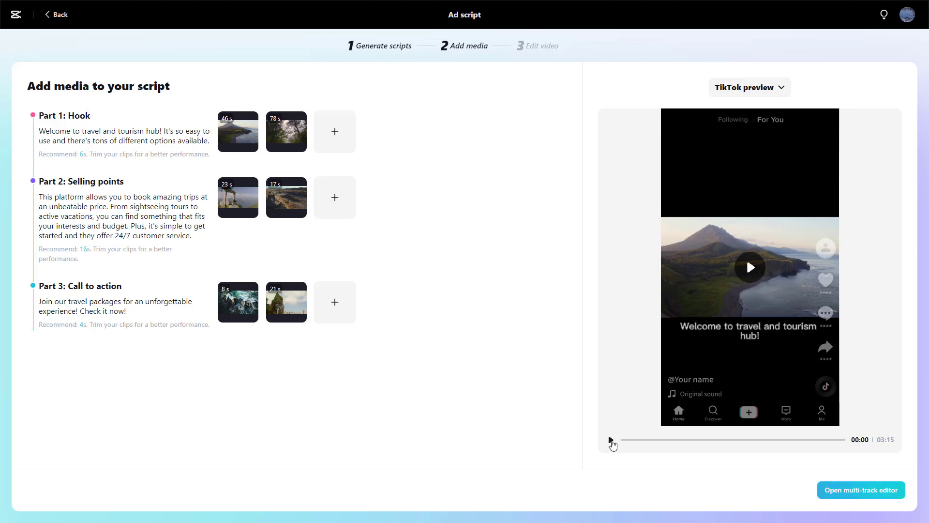
Play the first seconds of the assembled ad in the TikTok preview and pause it
left_click(612, 440)
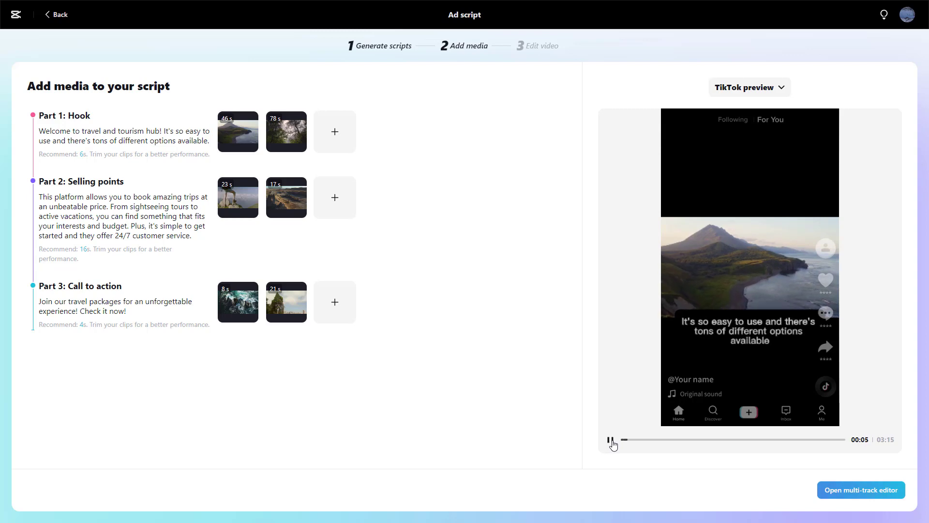
left_click(611, 440)
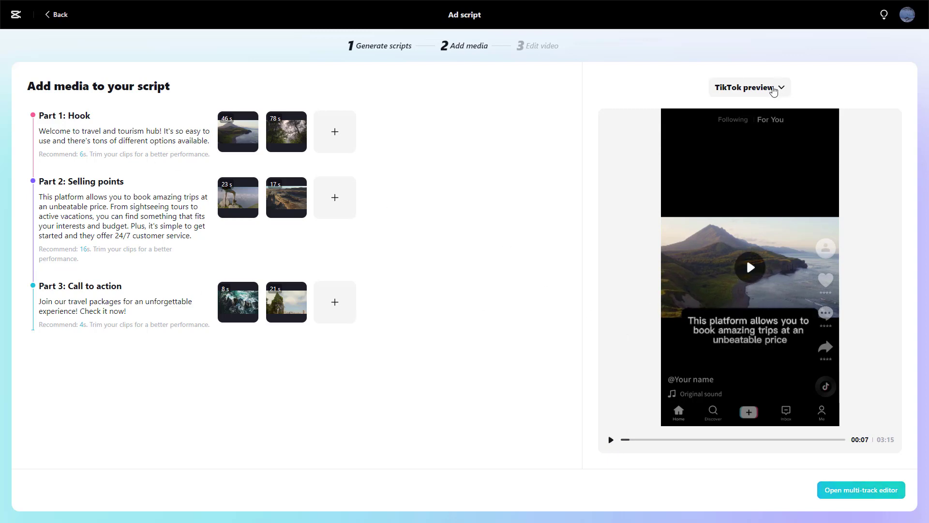
Switch the ad preview from TikTok to Original format and check the assembled video at several points
left_click(767, 87)
left_click(746, 116)
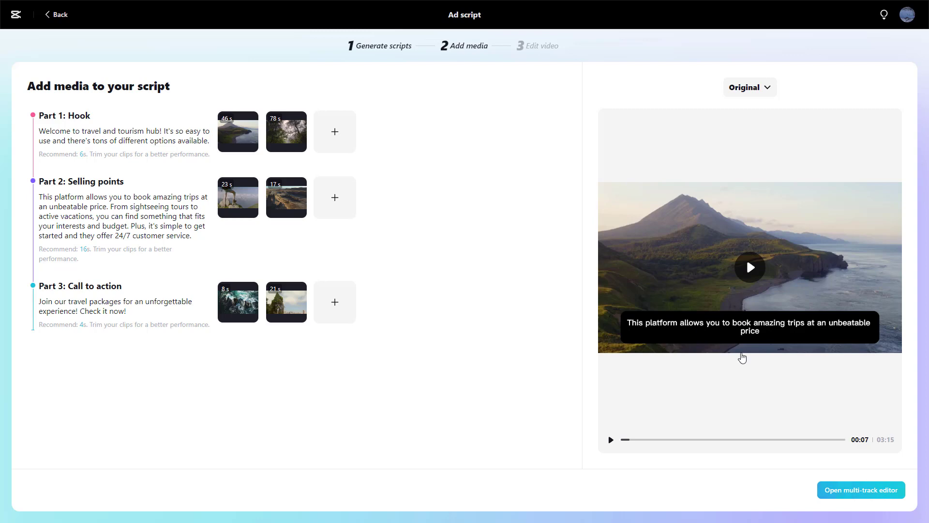
left_click(735, 440)
left_click(795, 439)
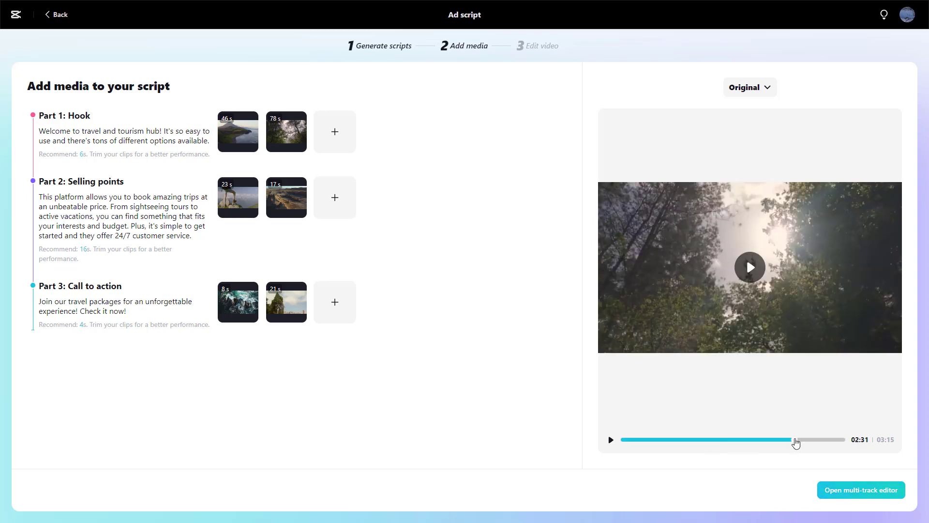
left_click(711, 440)
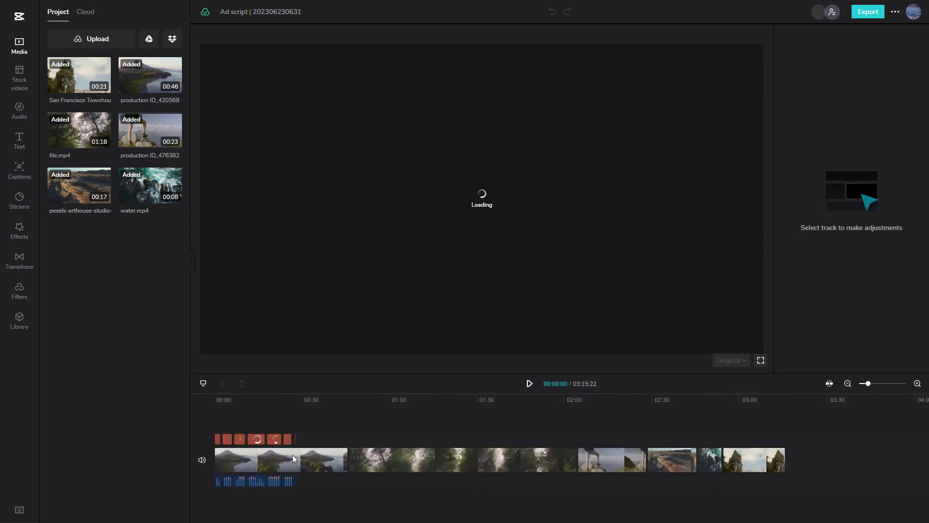
Trim the ends of production ID_4205697.mp4 and file.mp4 on the timeline to about 1 and 3 seconds
left_click(247, 450)
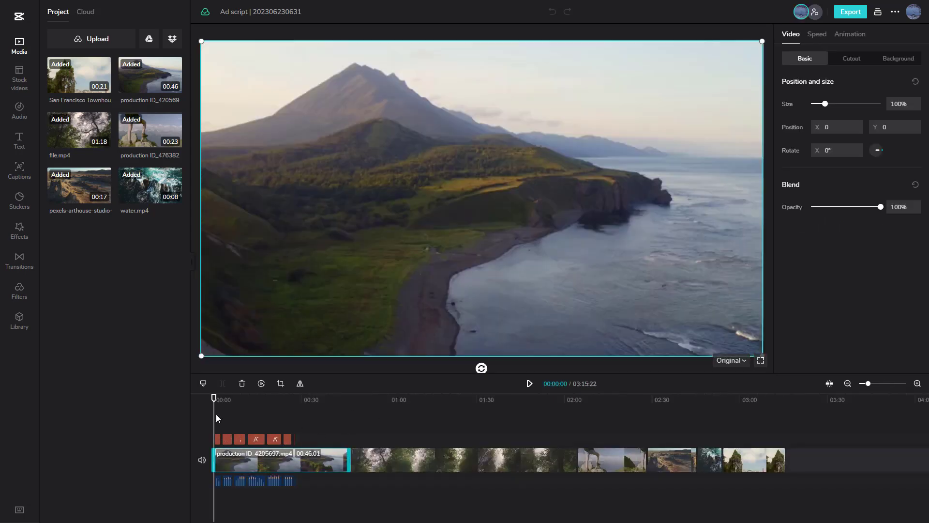
left_click_drag(214, 398, 217, 398)
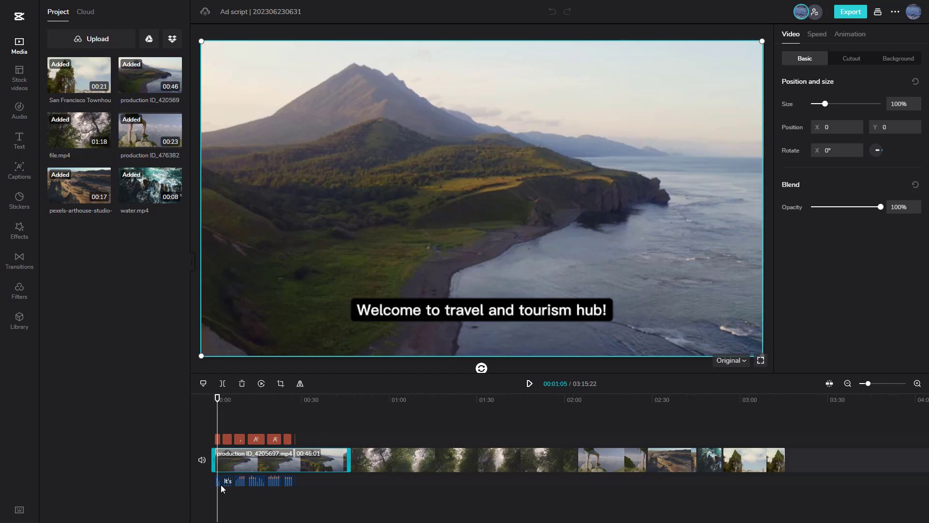
left_click_drag(348, 459, 217, 464)
left_click(339, 457)
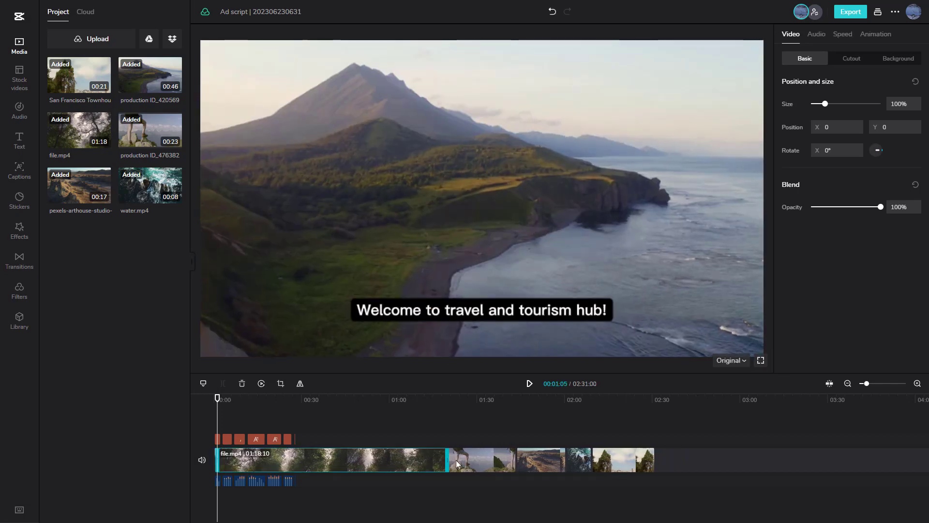
left_click_drag(446, 460, 225, 458)
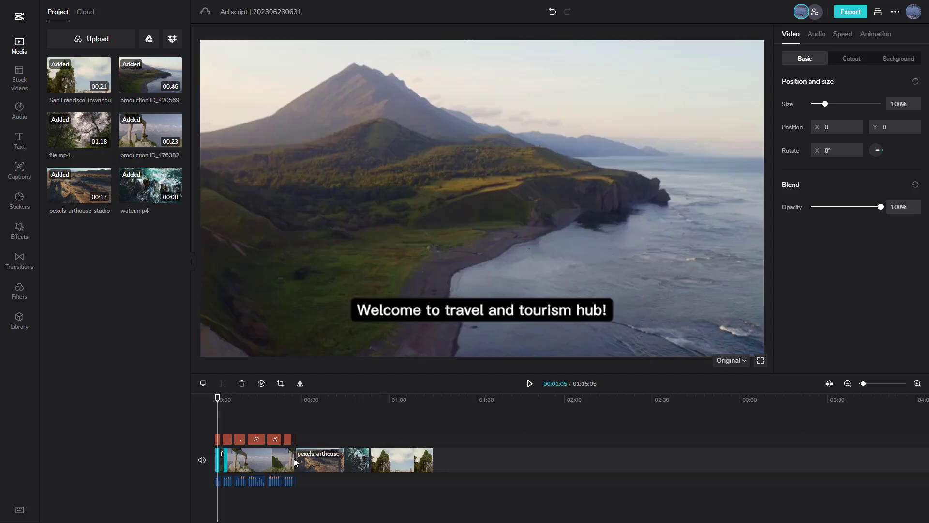
Trim the middle clips production ID_4763826.mp4, pexels-arthouse-studio-8449167.mp4 and water.mp4 to a few seconds each
left_click(293, 462)
left_click_drag(294, 461, 265, 460)
left_click(284, 460)
left_click(276, 463)
Shorten the San Francisco Townhouses.mp4 clip so it ends with the last caption at about 28 seconds
left_click(283, 419)
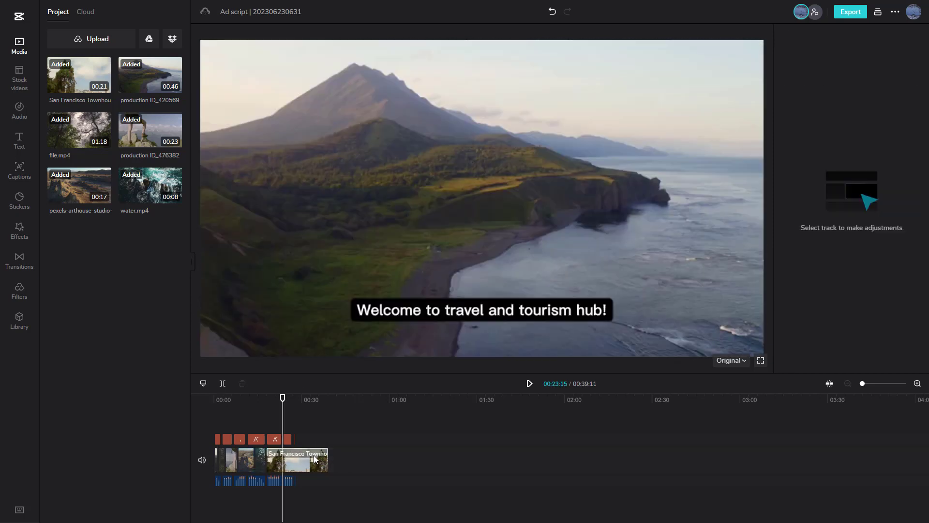
left_click(327, 457)
left_click_drag(327, 457, 274, 459)
left_click(261, 461)
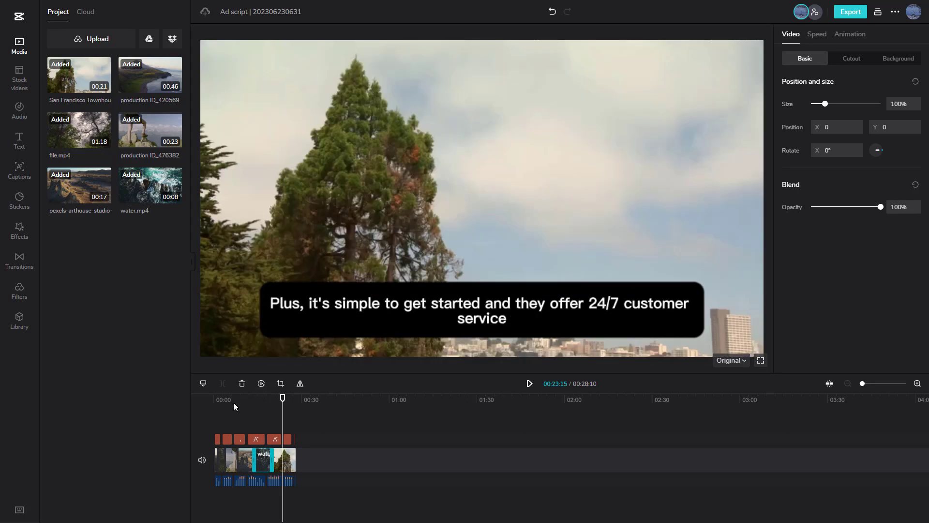
Play the trimmed ad from the beginning for about 7 seconds and pause it
left_click(214, 401)
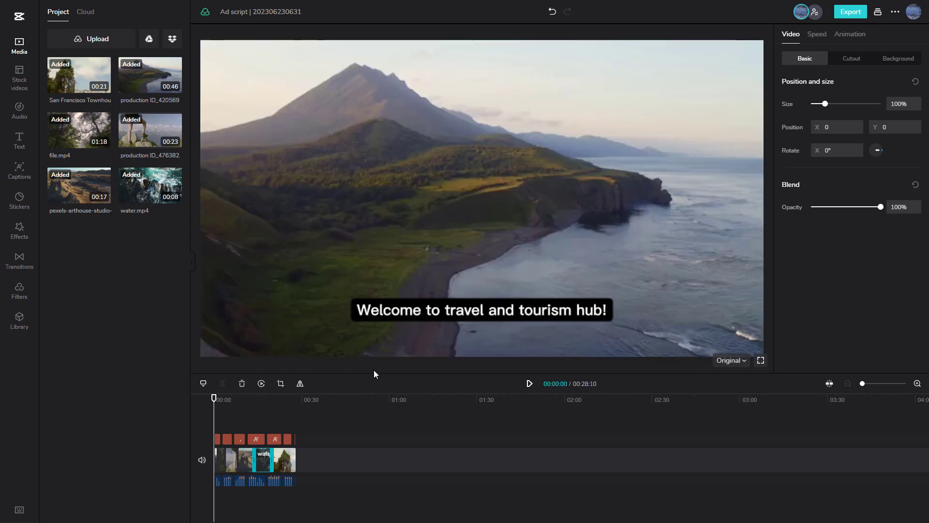
key("space")
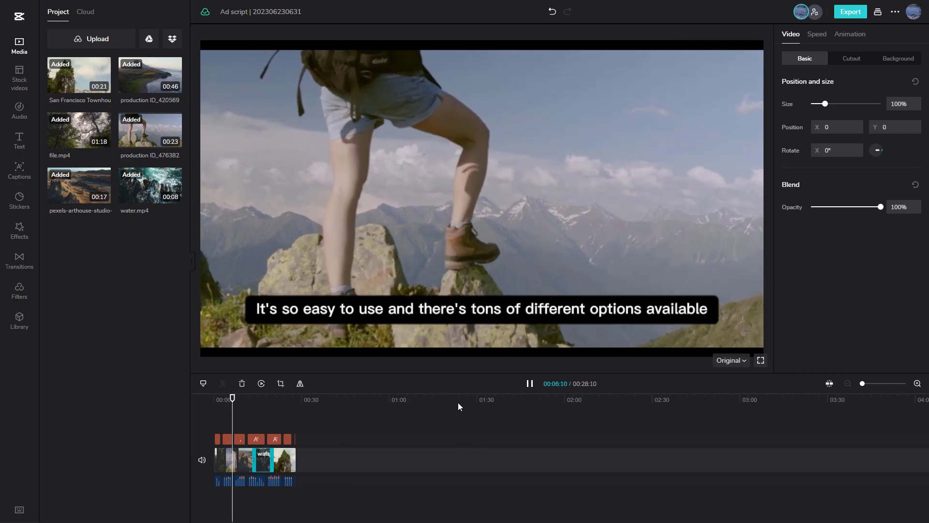
key("space")
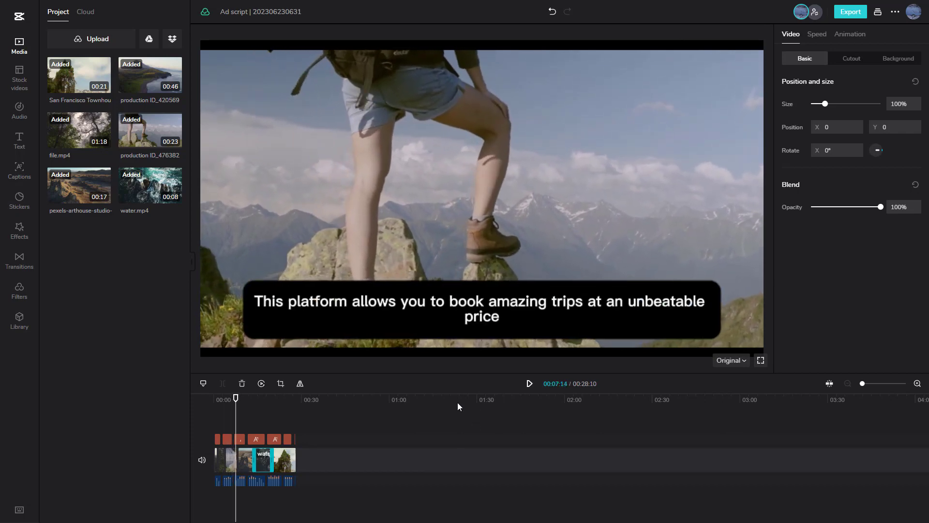